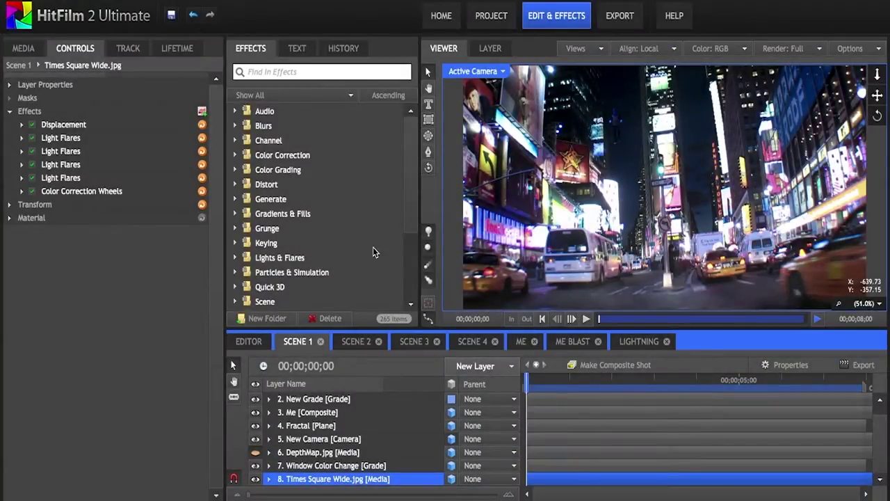
# Step: Preview the camera move, return to frame one, and hide the New Grade and Fractal layers
pyautogui.click(23, 182)
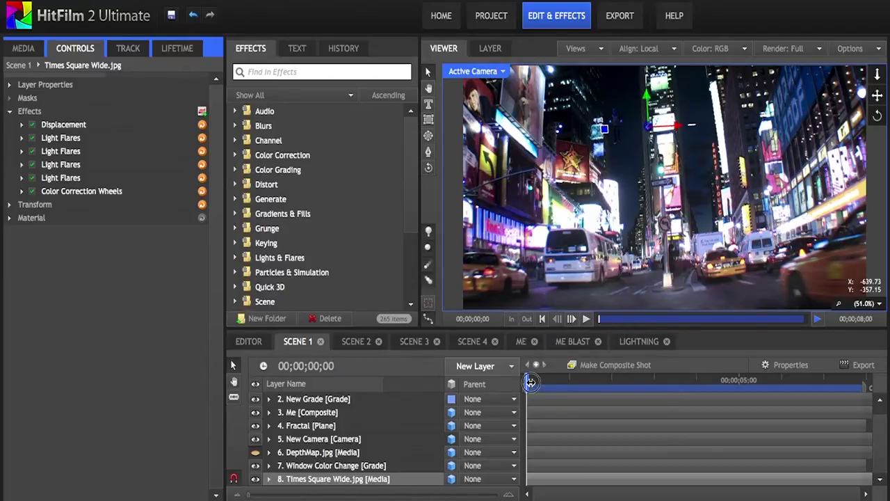
pyautogui.moveTo(531, 382); pyautogui.dragTo(601, 382)
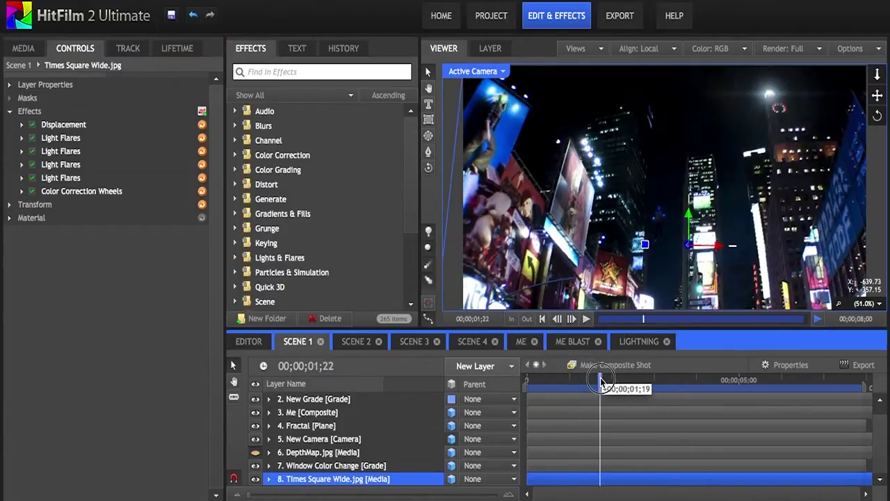
pyautogui.click(523, 389)
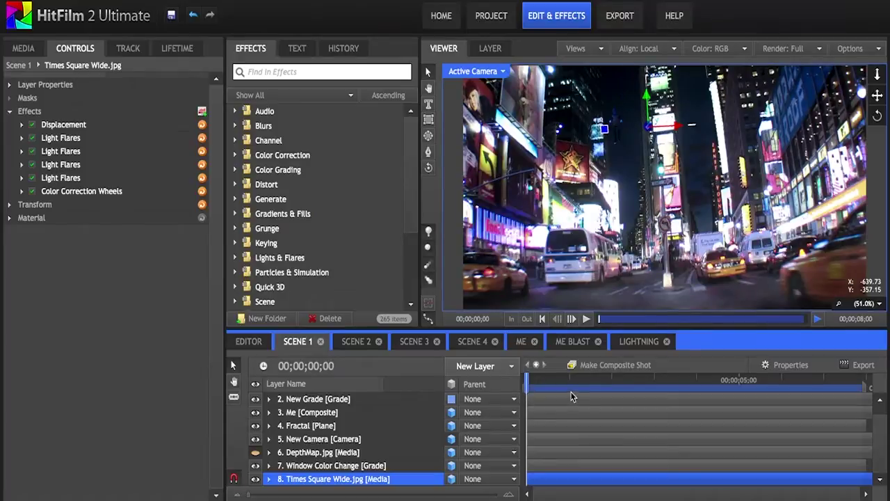
pyautogui.click(138, 370)
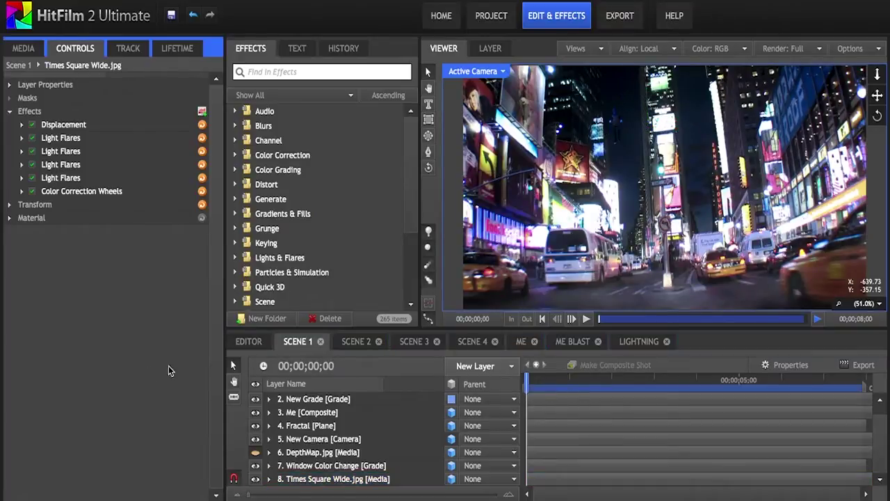
pyautogui.click(255, 400)
pyautogui.click(256, 426)
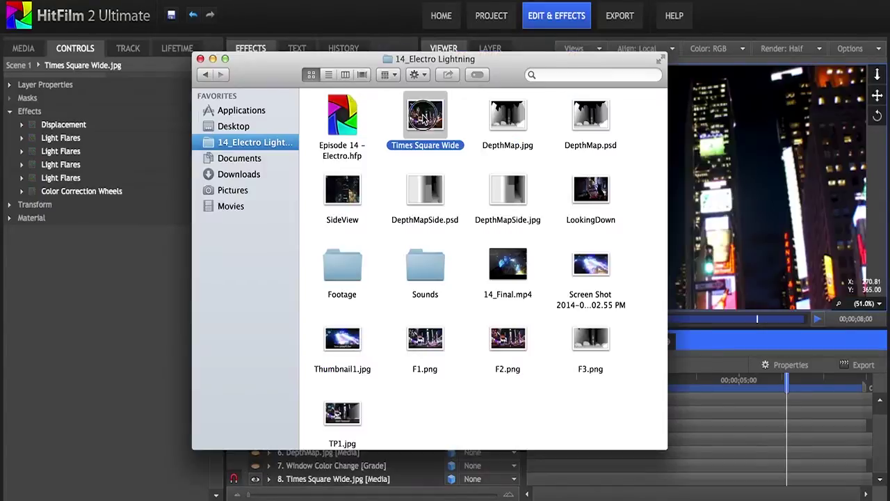
# Step: Play back the original photo, then show the DepthMap layer in the viewer near 04;21
pyautogui.press('space')
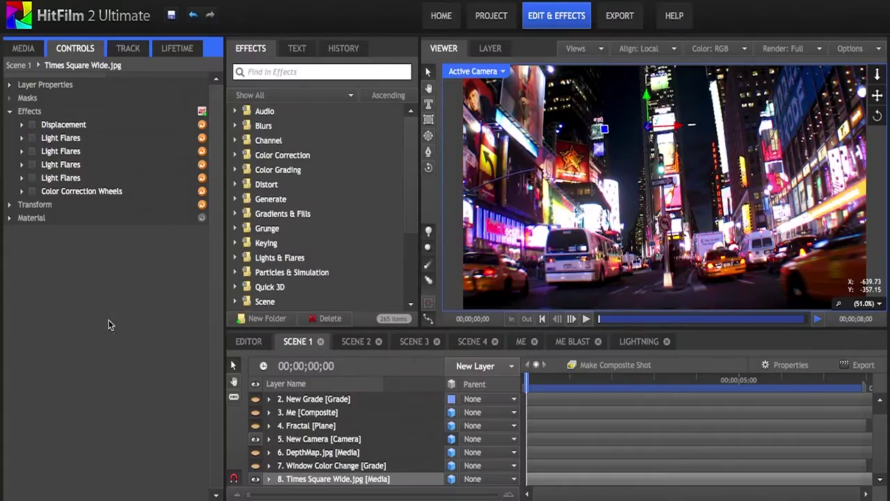
pyautogui.press('space')
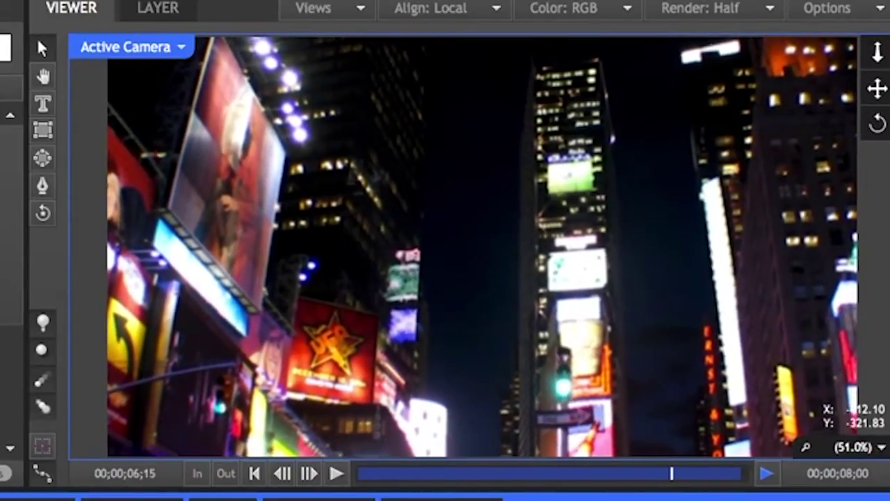
pyautogui.click(255, 453)
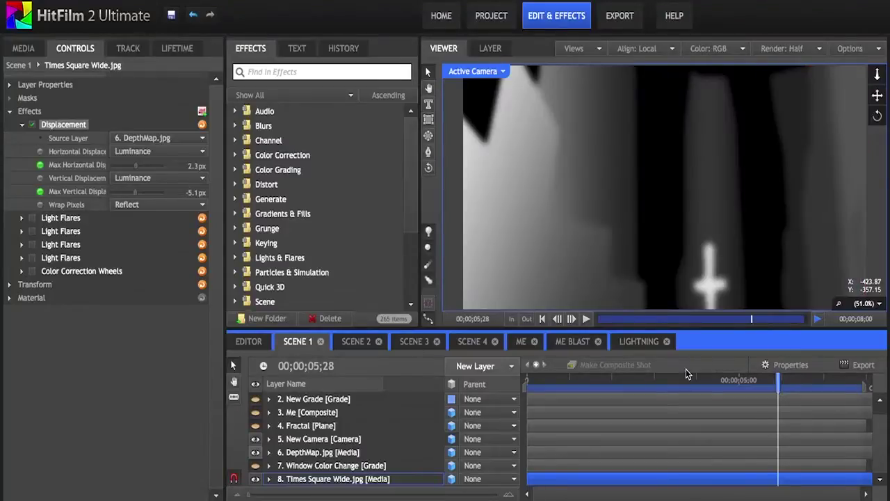
pyautogui.moveTo(574, 379); pyautogui.dragTo(527, 384)
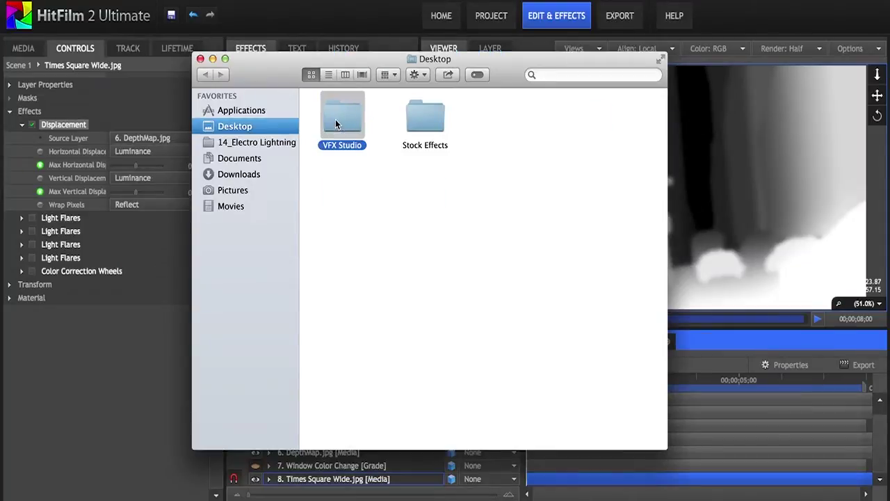
# Step: Open the 14_Electro Lightning folder and Quick Look the Times Square Wide photo
pyautogui.doubleClick(335, 119)
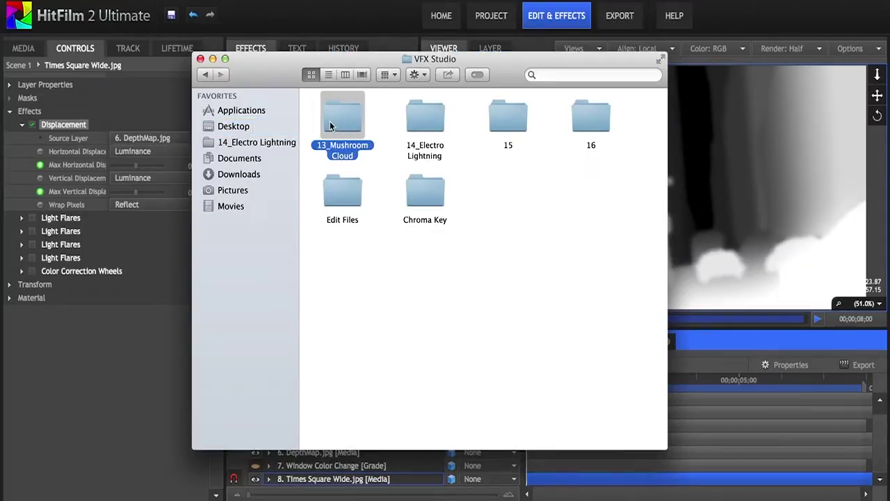
pyautogui.doubleClick(421, 140)
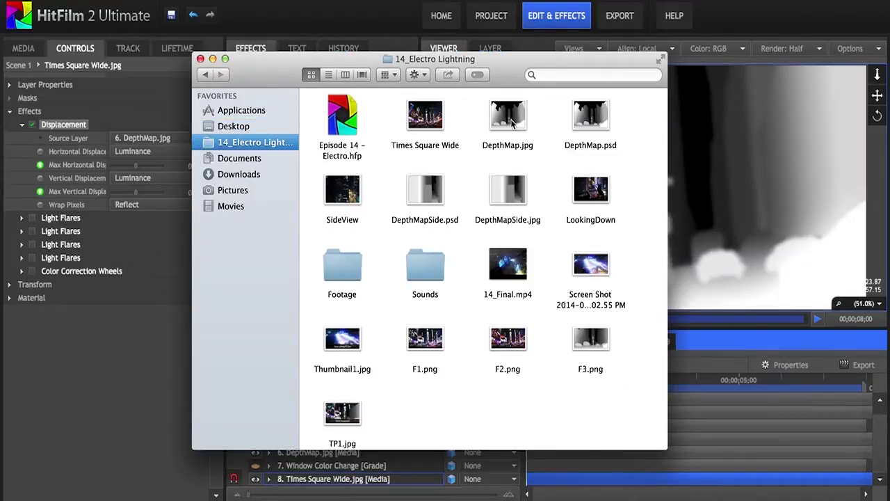
pyautogui.click(430, 122)
pyautogui.press('space')
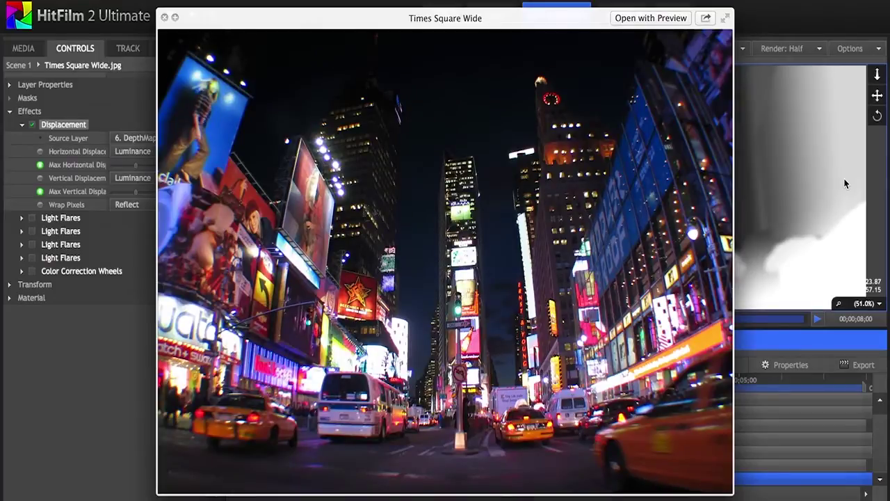
# Step: Flip back and forth between the Times Square photo and the DepthMap previews
pyautogui.press('Up')
pyautogui.press('Down')
pyautogui.press('Up')
pyautogui.press('Down')
pyautogui.press('Up')
pyautogui.press('Down')
pyautogui.press('Up')
pyautogui.press('Up')
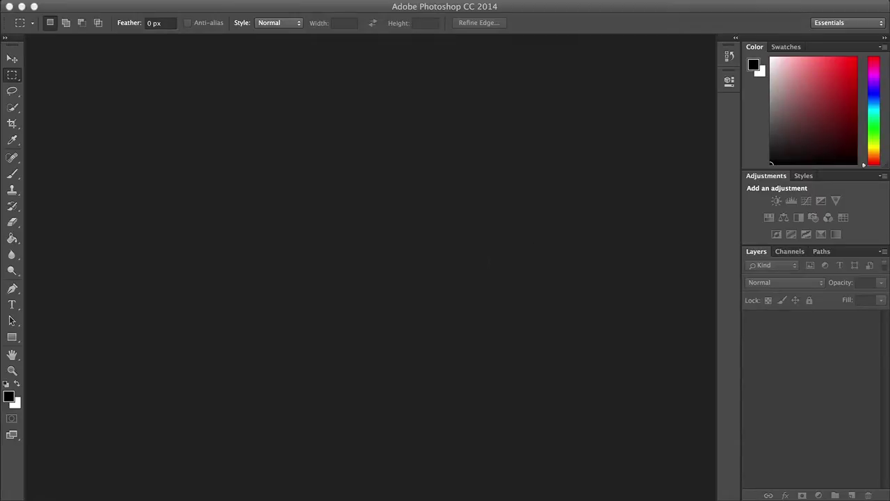
# Step: Open the Times Square Wide image in Photoshop
pyautogui.click(113, 6)
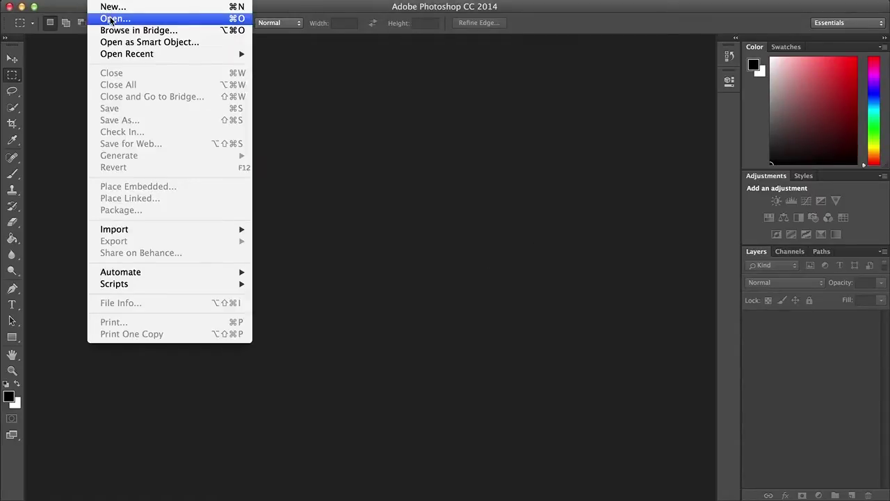
pyautogui.click(110, 20)
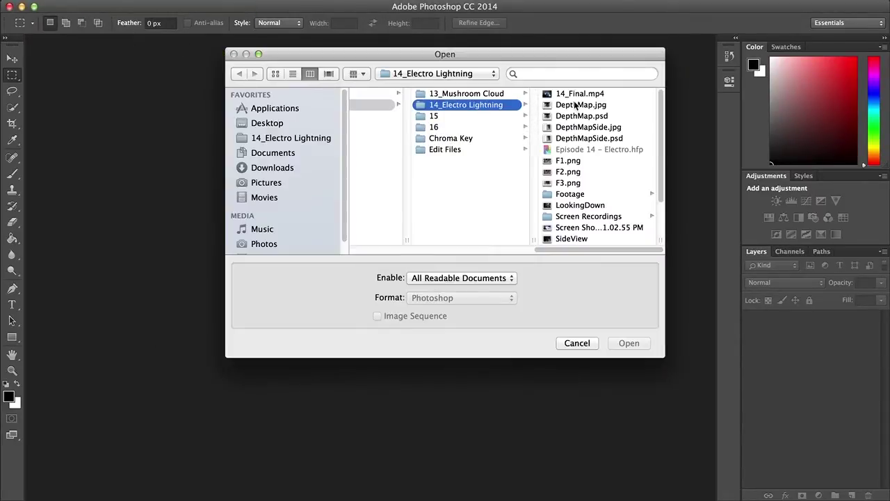
pyautogui.scroll(-3, 579, 196)
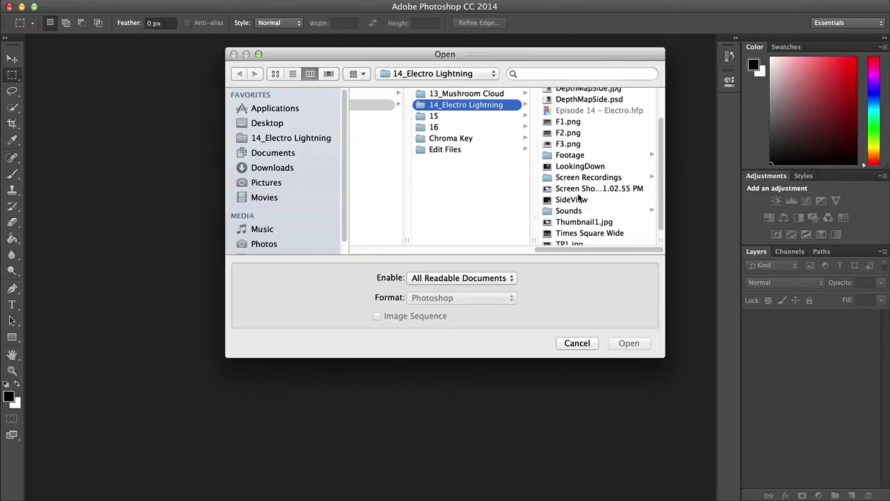
pyautogui.click(585, 230)
pyautogui.click(626, 343)
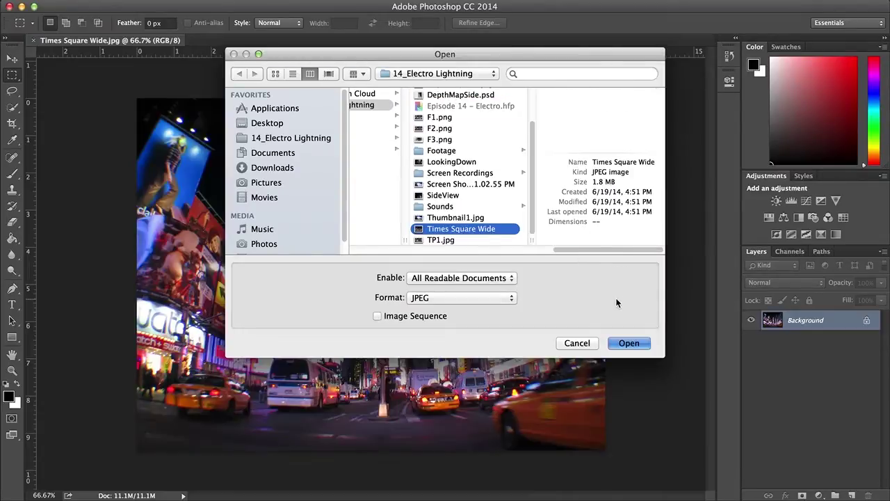
# Step: Start a new blank layer from Layer > New > Layer
pyautogui.click(200, 4)
pyautogui.moveTo(208, 9)
pyautogui.click(352, 11)
# Step: Name the new layer Car Right and brush solid white over the lower-right taxi
pyautogui.write('Car Right')
pyautogui.press('Return')
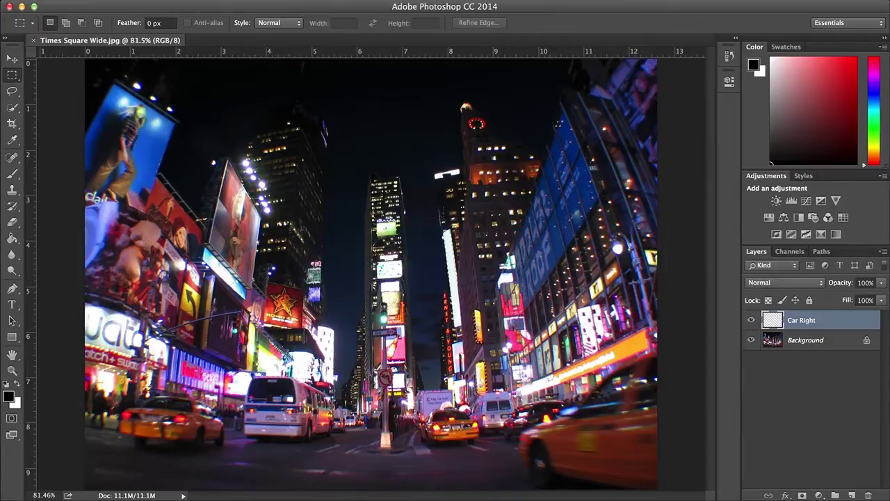
pyautogui.click(15, 60)
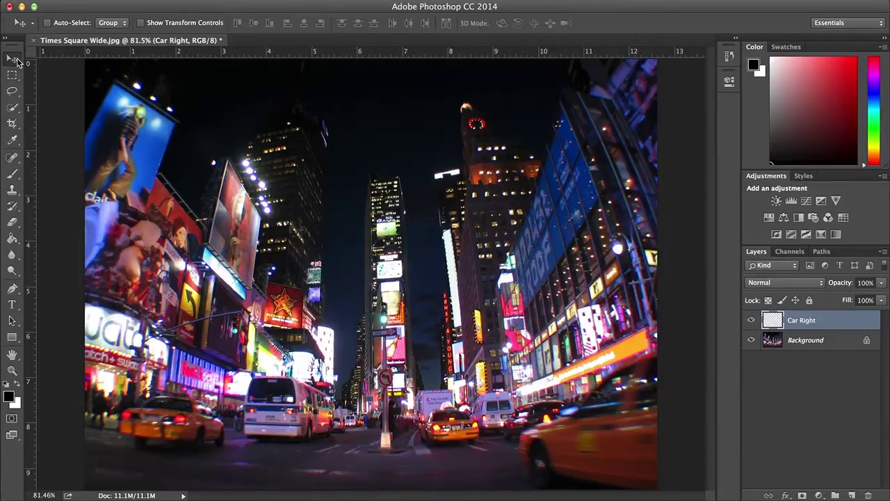
pyautogui.click(12, 175)
pyautogui.press('x')
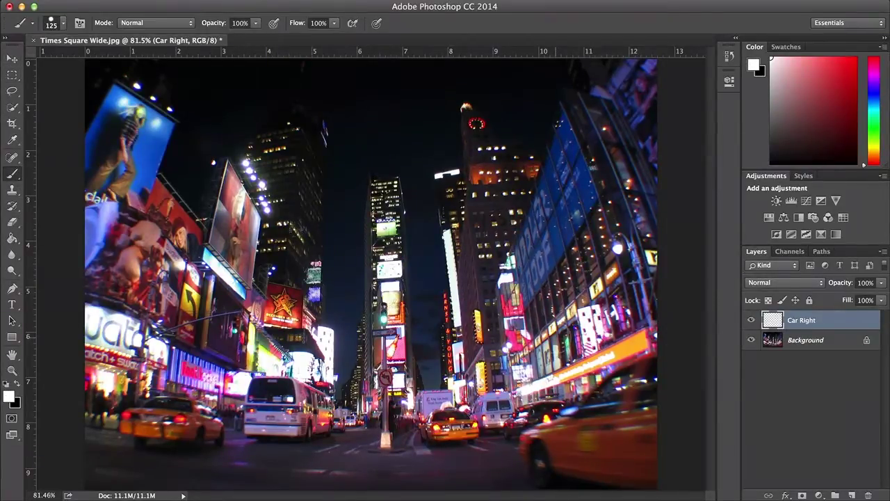
pyautogui.moveTo(535, 443)
pyautogui.mouseDown()
pyautogui.moveTo(602, 399)
pyautogui.moveTo(561, 457)
pyautogui.moveTo(658, 405)
pyautogui.moveTo(651, 409)
pyautogui.mouseUp()
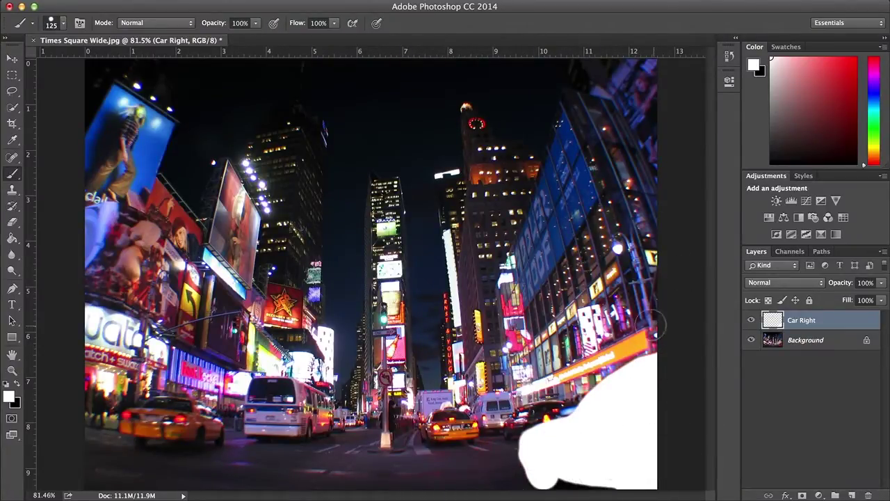
# Step: Set the foreground colour to a light grey with L at 90
pyautogui.click(8, 397)
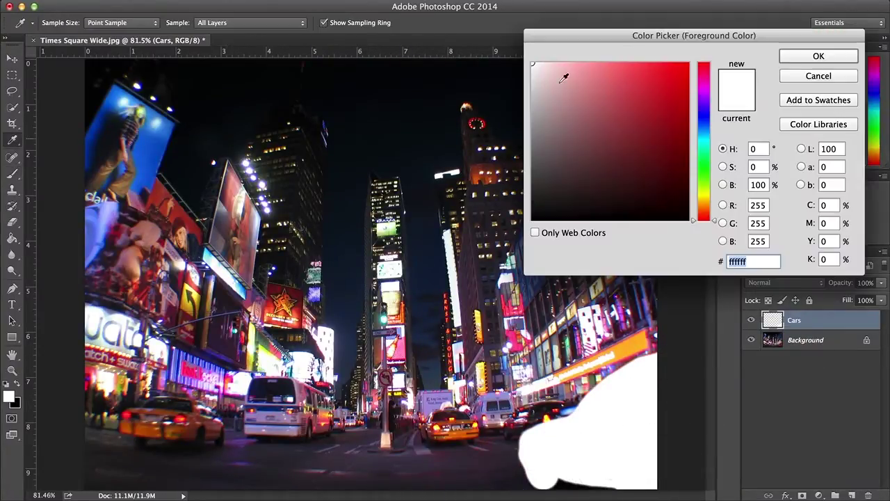
pyautogui.moveTo(706, 33); pyautogui.dragTo(470, 110)
pyautogui.write('90')
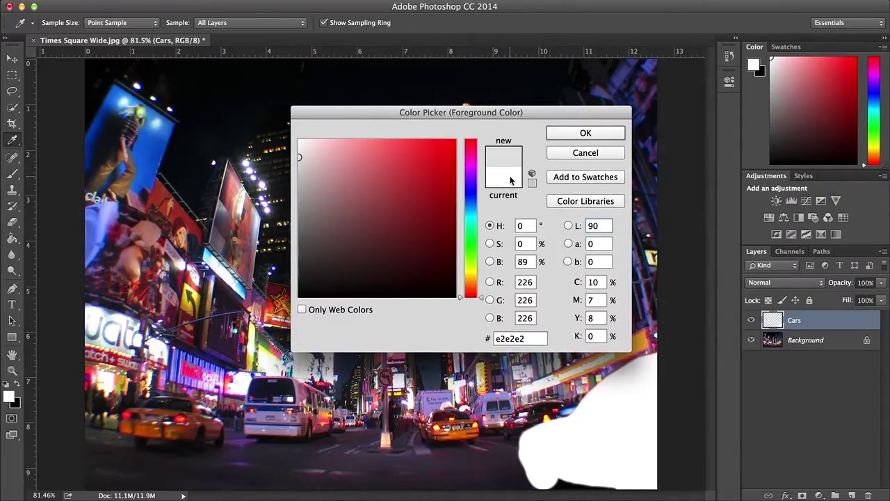
pyautogui.press('Return')
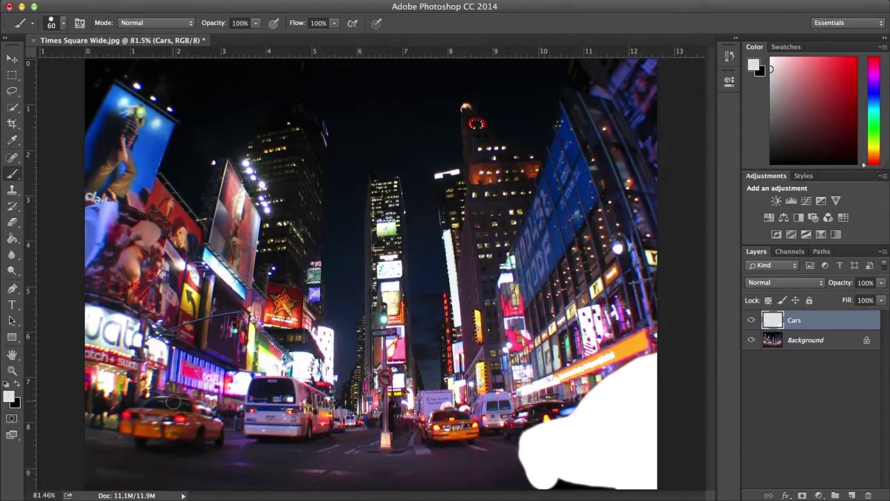
# Step: Paint the left taxi, white bus, middle taxi and right-hand car light grey
pyautogui.moveTo(217, 428); pyautogui.dragTo(183, 419)
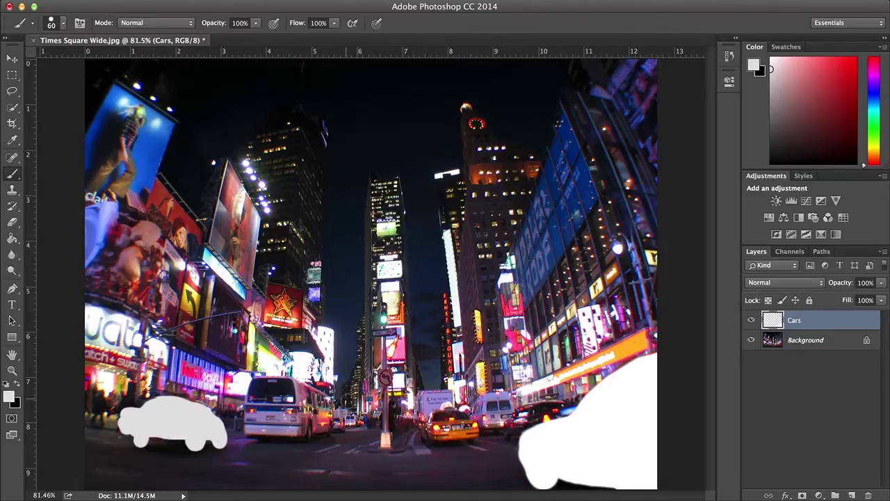
pyautogui.moveTo(278, 411)
pyautogui.mouseDown()
pyautogui.moveTo(265, 393)
pyautogui.moveTo(320, 418)
pyautogui.mouseUp()
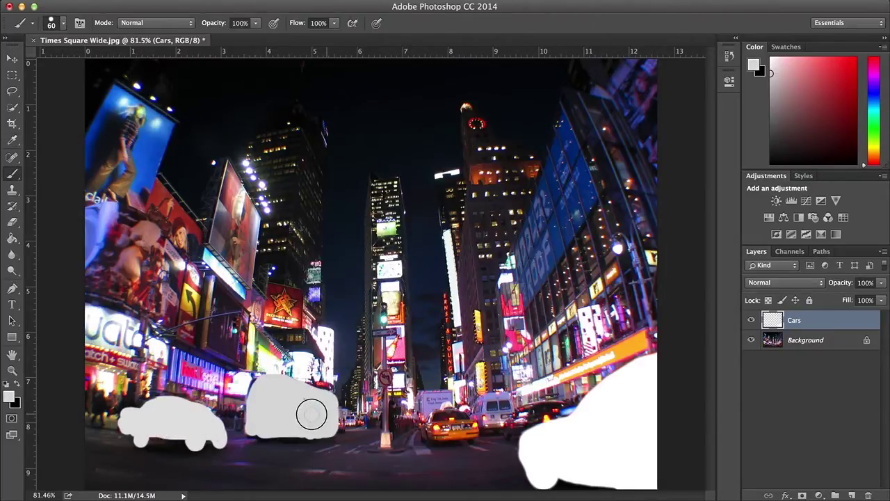
pyautogui.moveTo(431, 425)
pyautogui.mouseDown()
pyautogui.moveTo(441, 418)
pyautogui.moveTo(578, 421)
pyautogui.mouseUp()
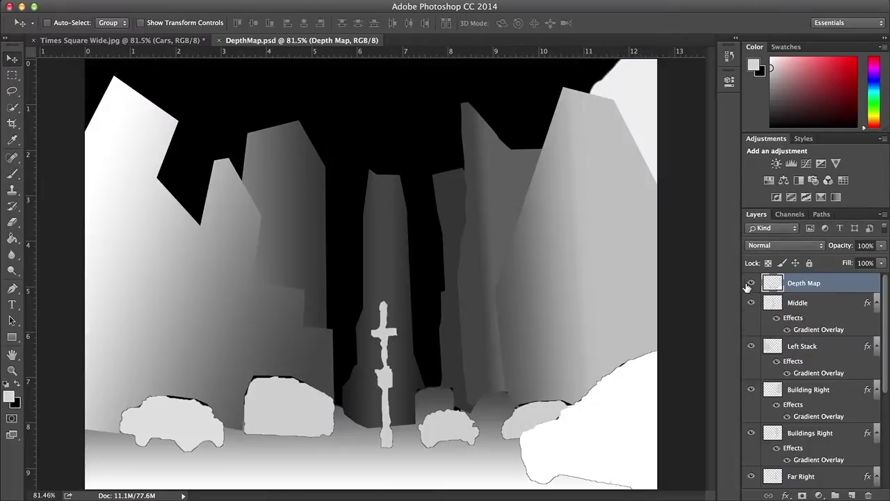
pyautogui.moveTo(751, 283)
pyautogui.mouseDown()
pyautogui.moveTo(763, 425)
pyautogui.moveTo(748, 374)
pyautogui.moveTo(751, 339)
pyautogui.mouseUp()
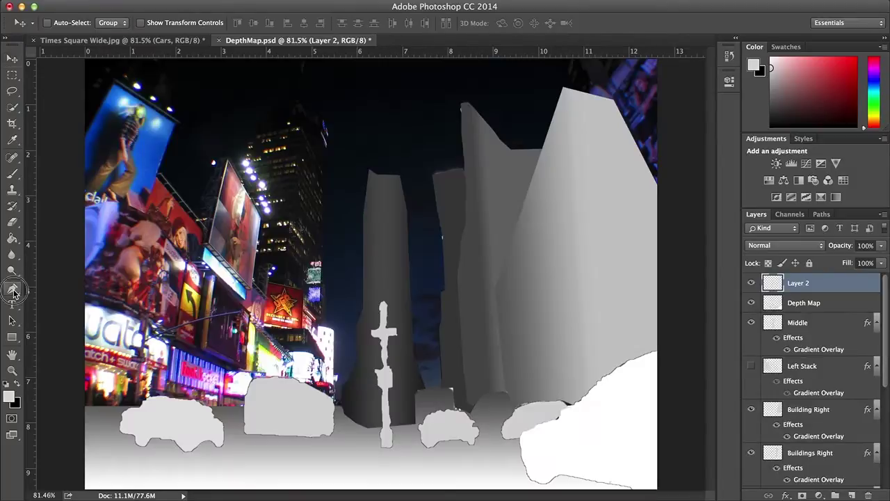
# Step: Close the Pen path around the left billboards and make it a selection with 0 feather
pyautogui.click(12, 288)
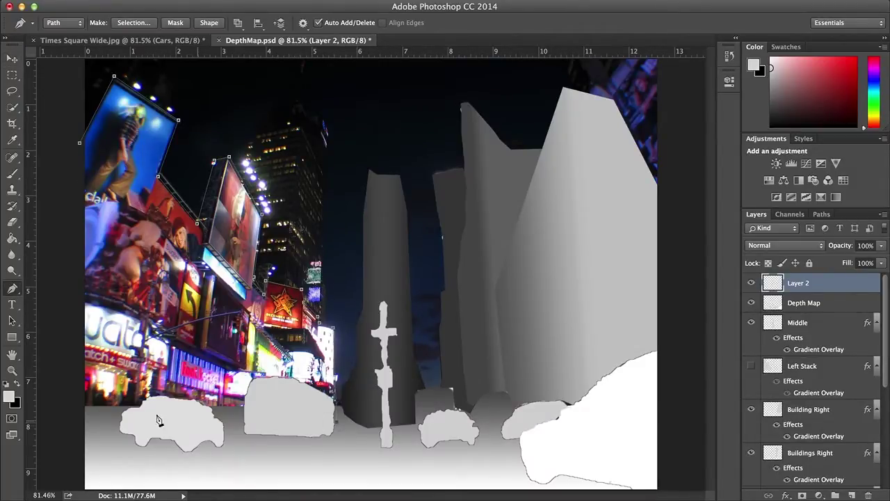
pyautogui.click(79, 143)
pyautogui.rightClick(126, 223)
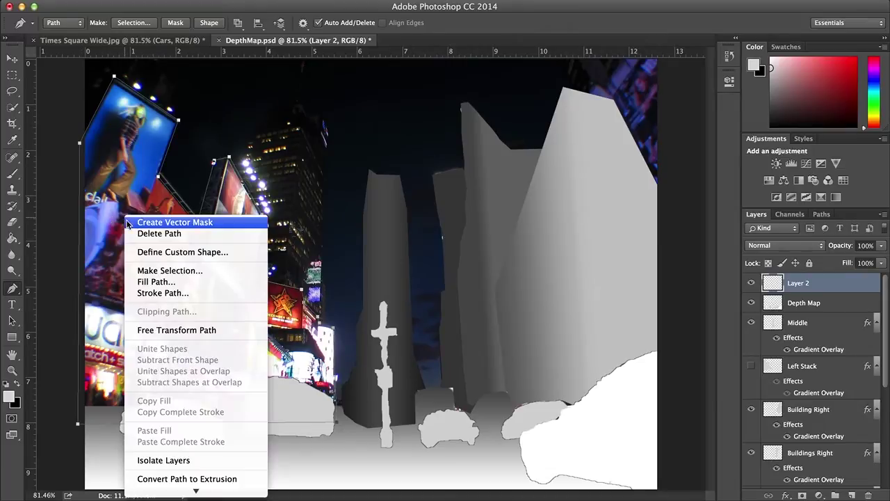
pyautogui.click(146, 276)
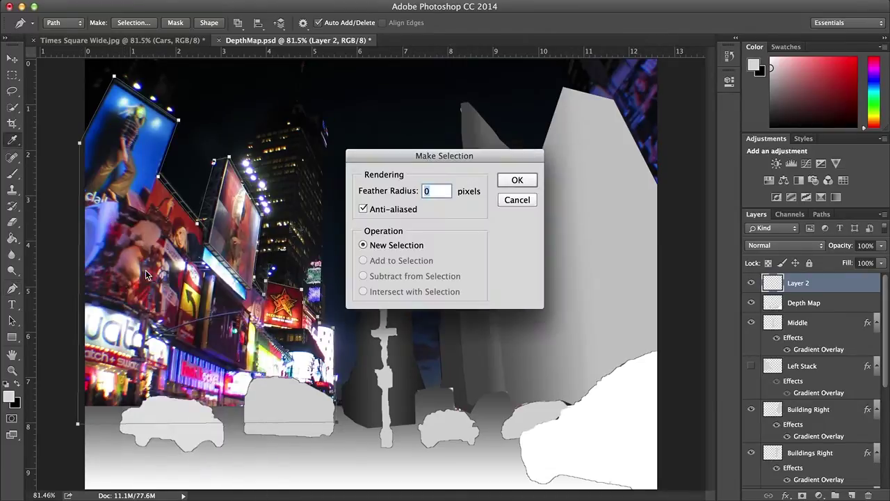
pyautogui.press('Return')
# Step: Fill the billboard selection on Layer 2 with light grey using the Paint Bucket
pyautogui.press('g')
pyautogui.click(242, 350)
pyautogui.press('v')
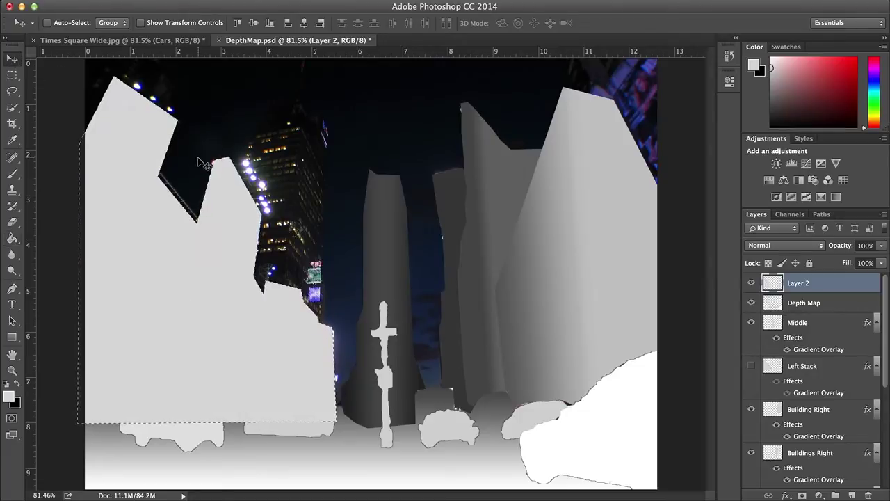
# Step: Give Layer 2 a grey Gradient Overlay at 172°, a lighter dark stop and 120% scale
pyautogui.doubleClick(858, 281)
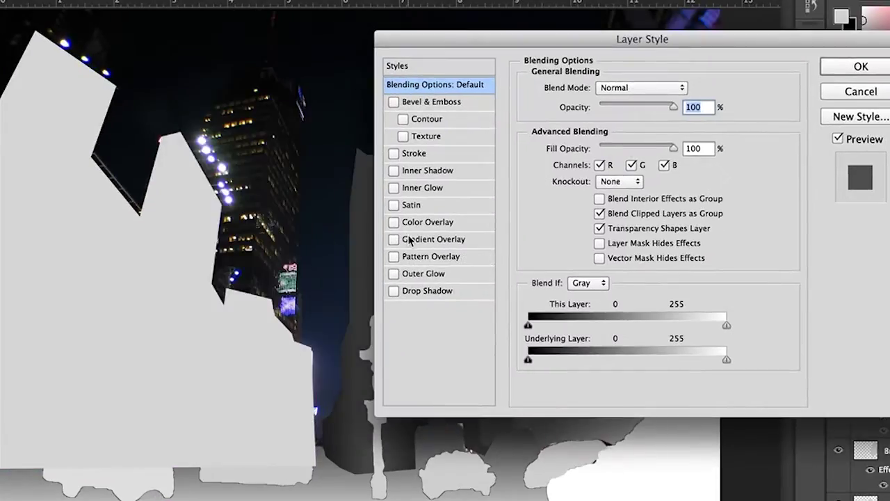
pyautogui.click(431, 239)
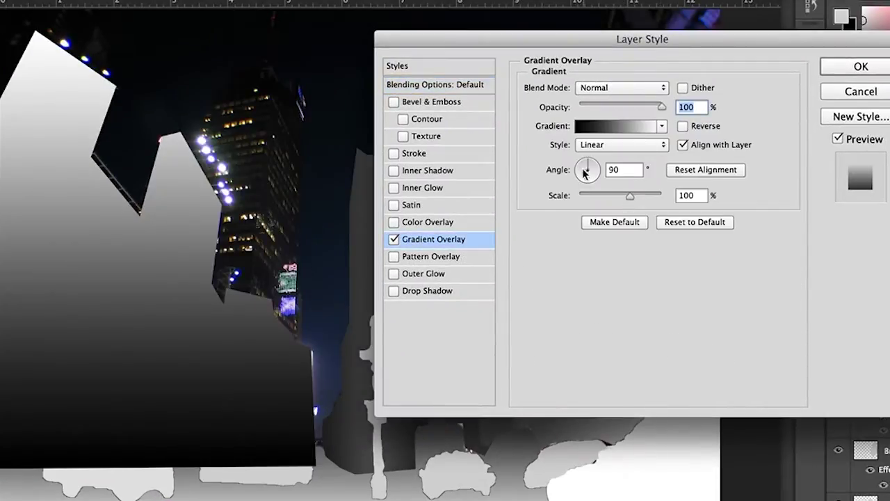
pyautogui.moveTo(585, 174); pyautogui.dragTo(580, 172)
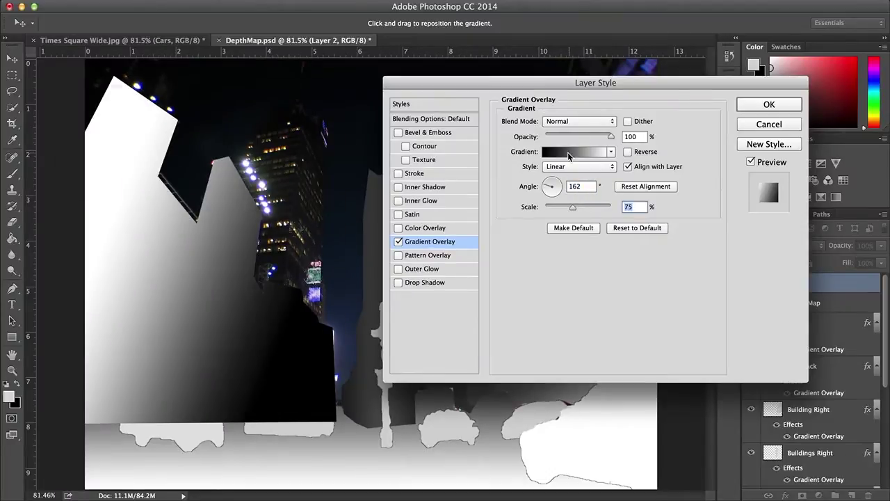
pyautogui.click(576, 151)
pyautogui.doubleClick(475, 281)
pyautogui.click(298, 275)
pyautogui.moveTo(432, 112); pyautogui.dragTo(606, 77)
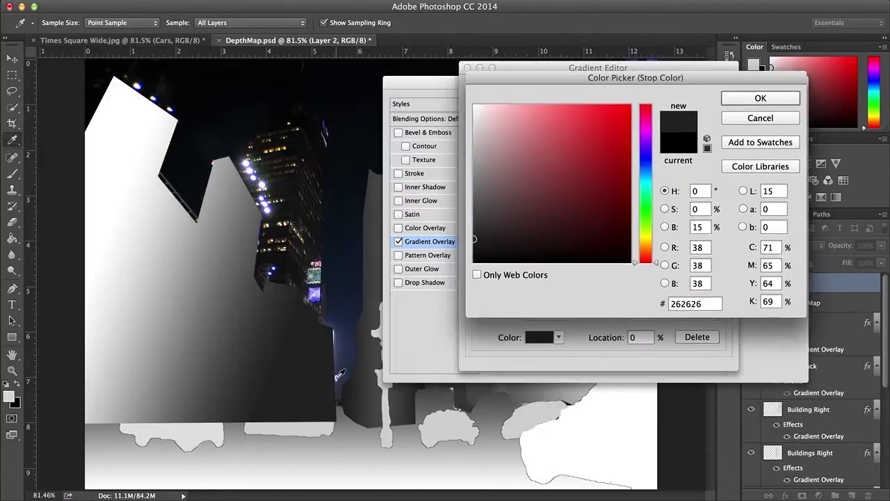
pyautogui.click(367, 379)
pyautogui.press('Return')
pyautogui.press('Return')
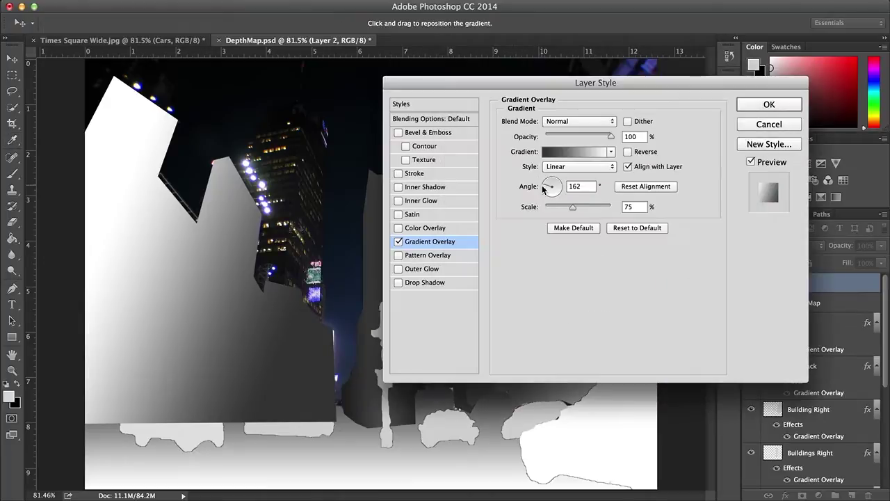
pyautogui.moveTo(573, 207); pyautogui.dragTo(596, 209)
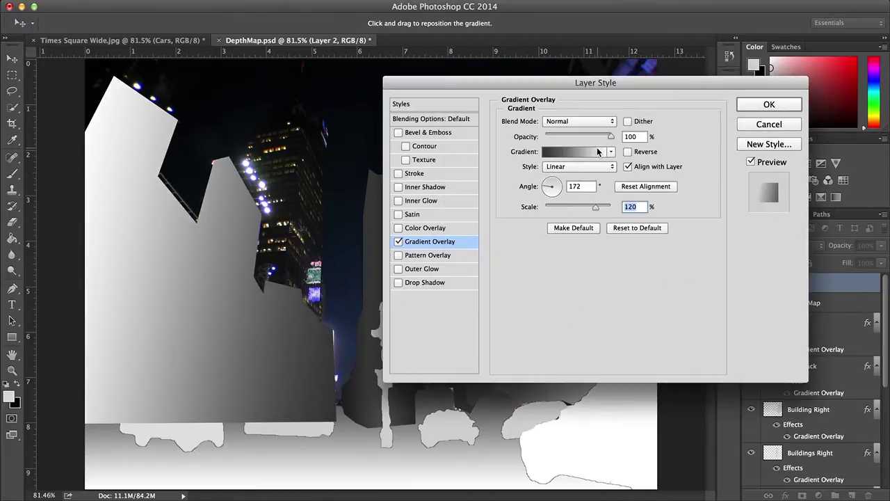
pyautogui.press('Return')
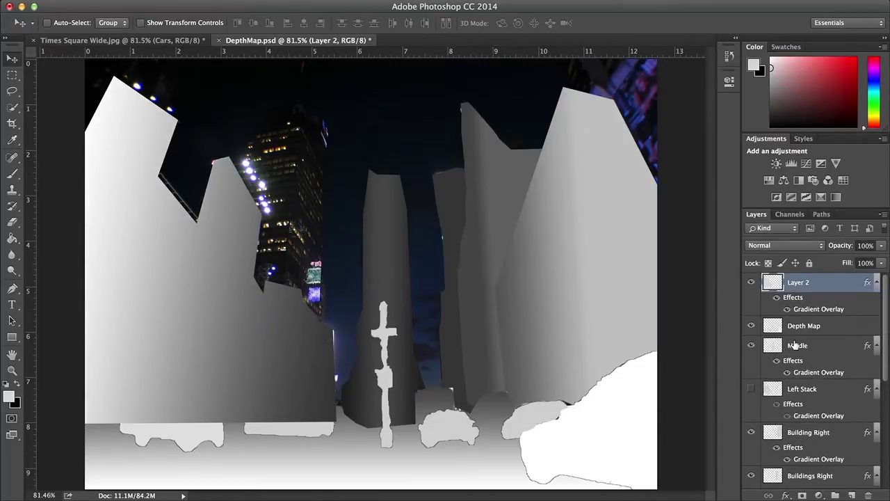
# Step: Move Layer 2 below Far Right and save the depth map as DepthMap.jpg
pyautogui.moveTo(801, 284); pyautogui.dragTo(788, 374)
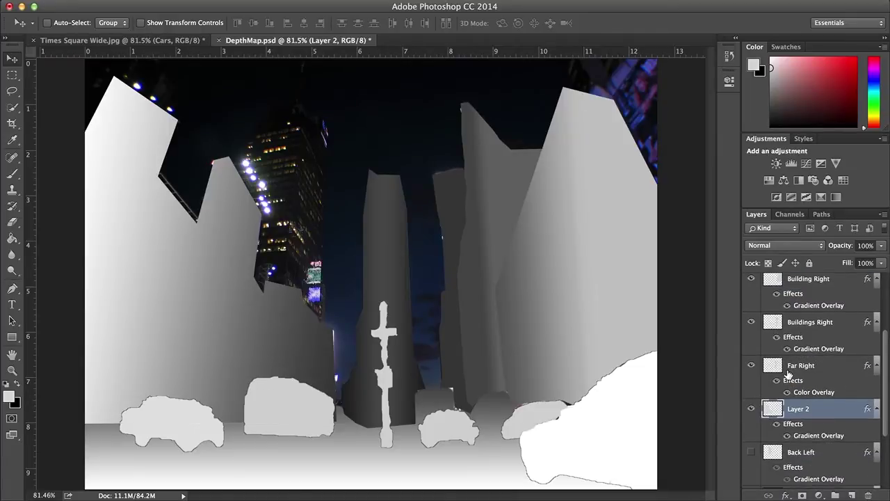
pyautogui.click(104, 0)
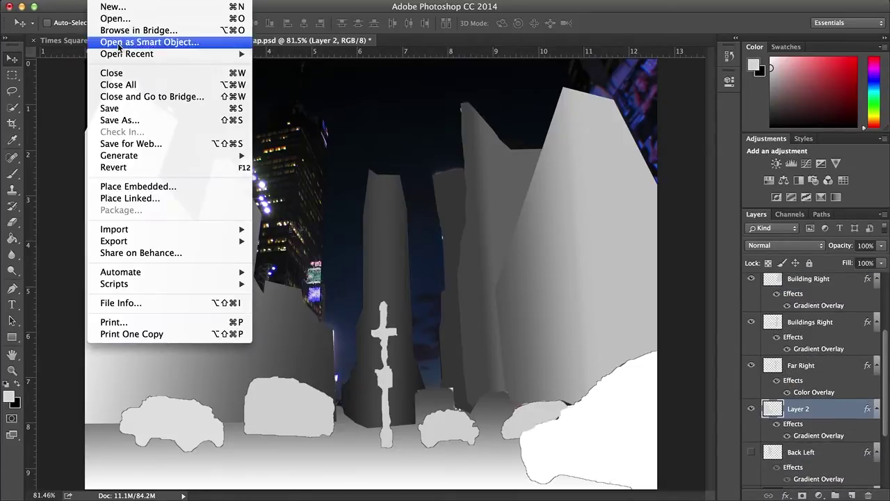
pyautogui.click(126, 119)
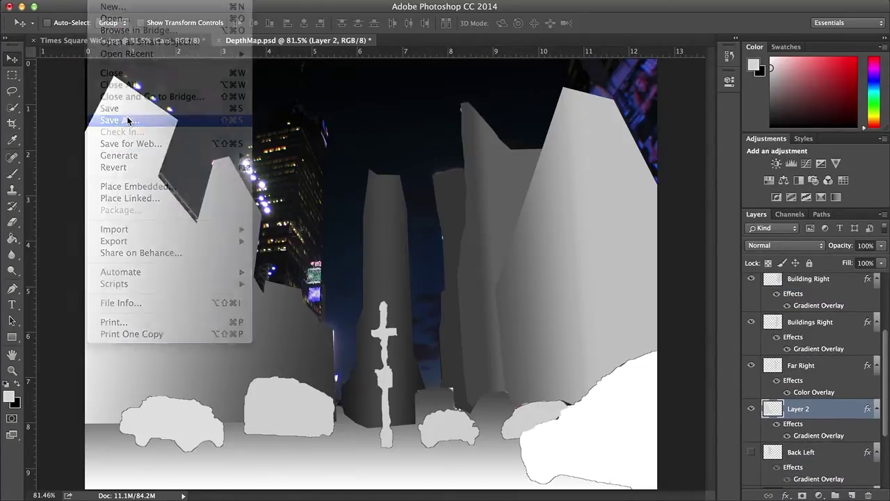
pyautogui.click(473, 328)
pyautogui.click(358, 415)
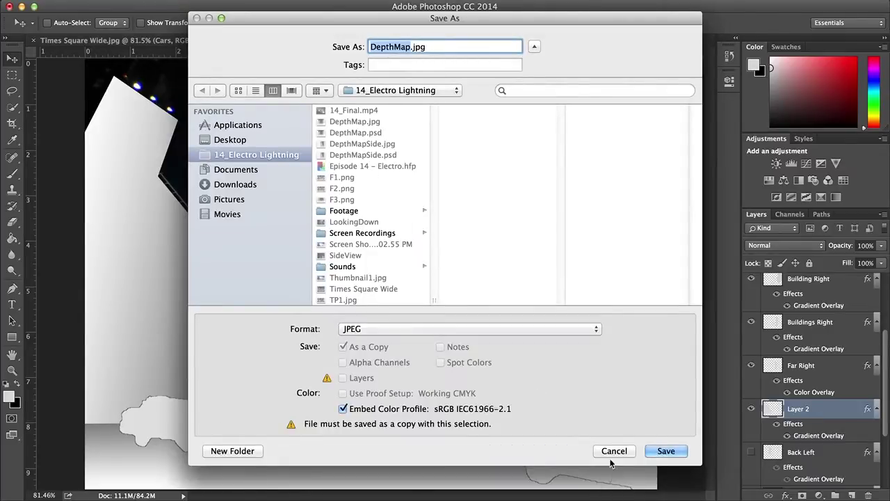
pyautogui.click(613, 452)
# Step: Reopen DepthMap.jpg and choose Filter > Blur > Gaussian Blur
pyautogui.click(104, 0)
pyautogui.click(118, 17)
pyautogui.scroll(-2, 411, 169)
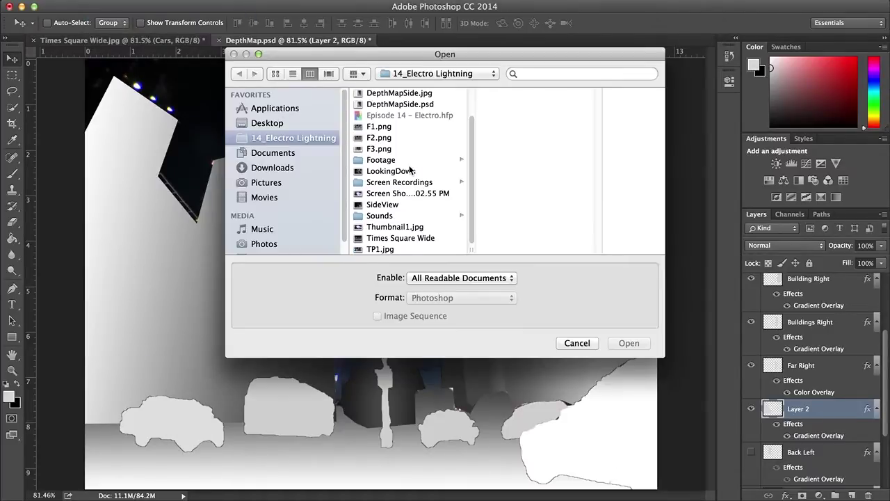
pyautogui.scroll(2, 411, 169)
pyautogui.doubleClick(389, 106)
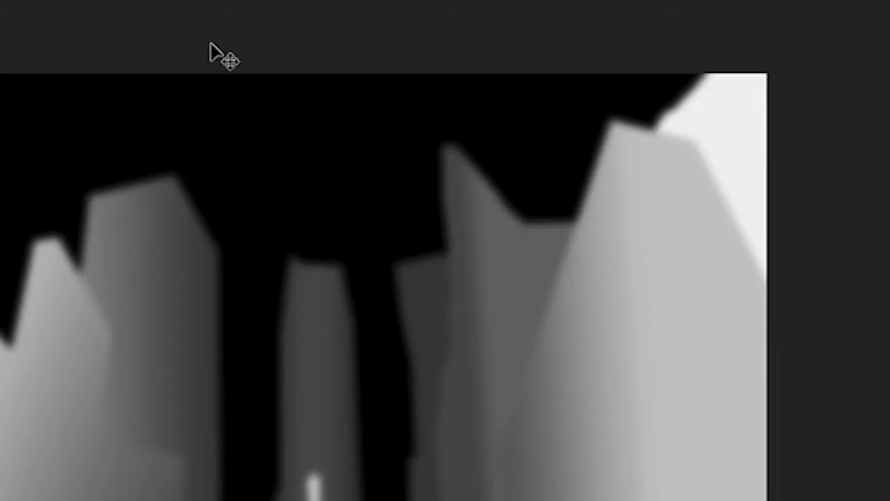
pyautogui.click(288, 0)
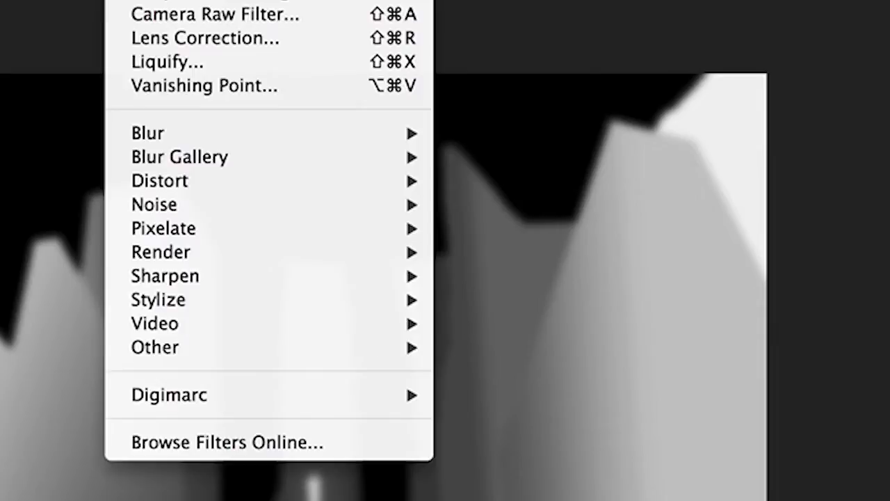
pyautogui.moveTo(207, 134)
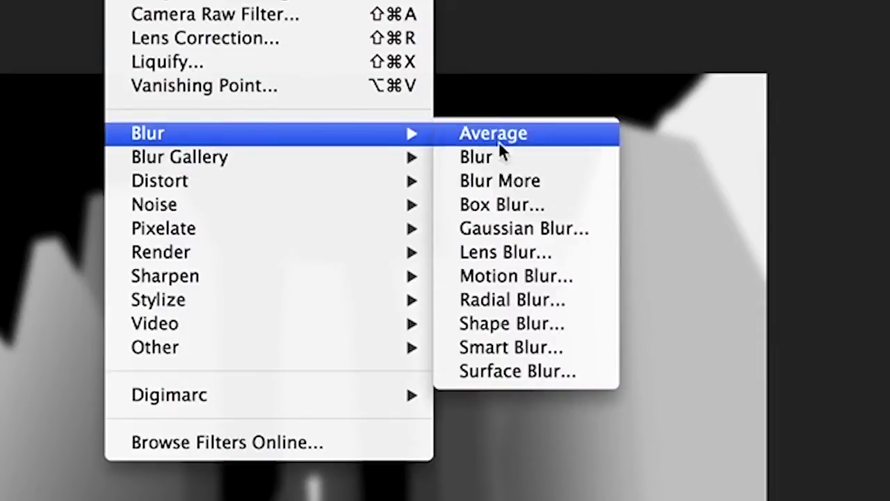
pyautogui.click(503, 231)
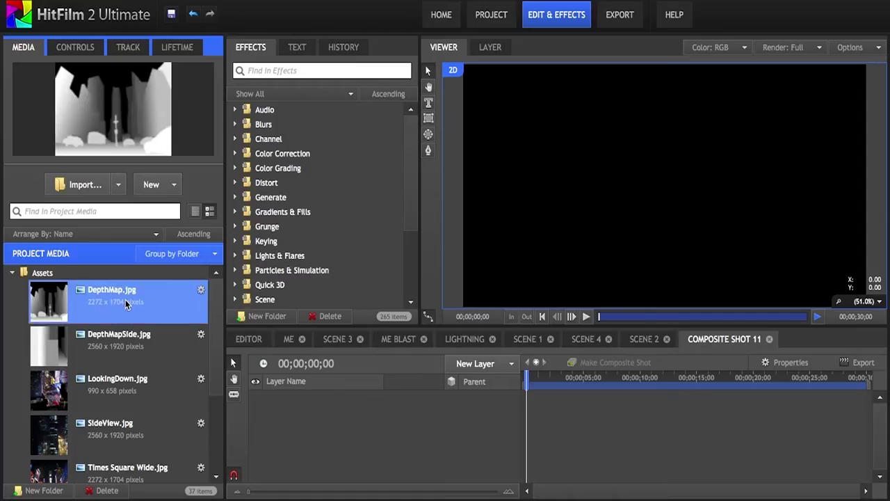
# Step: Add DepthMap.jpg and Times Square Wide.jpg to Composite Shot 11, hiding the depth map
pyautogui.moveTo(125, 299); pyautogui.dragTo(325, 406)
pyautogui.scroll(-3, 167, 375)
pyautogui.moveTo(133, 337); pyautogui.dragTo(260, 409)
pyautogui.click(255, 397)
# Step: Scale both the Times Square Wide and DepthMap layers to 57%
pyautogui.click(334, 410)
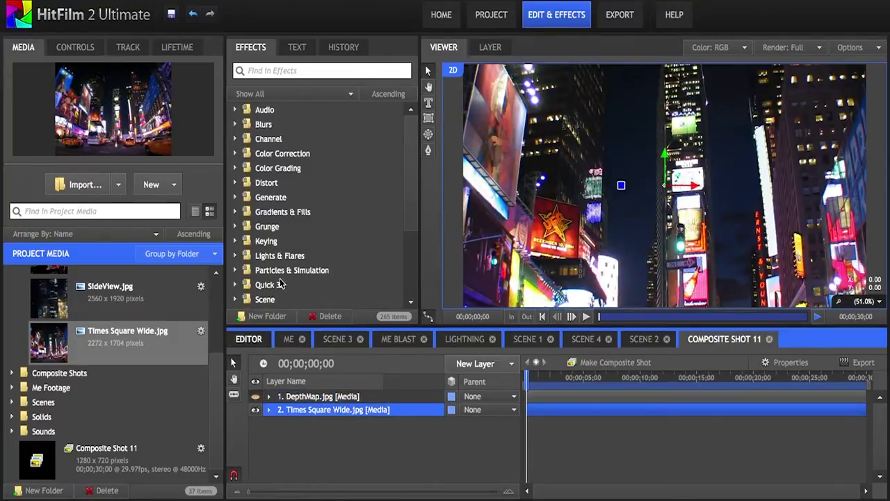
pyautogui.click(75, 47)
pyautogui.click(10, 123)
pyautogui.moveTo(163, 175); pyautogui.dragTo(145, 186)
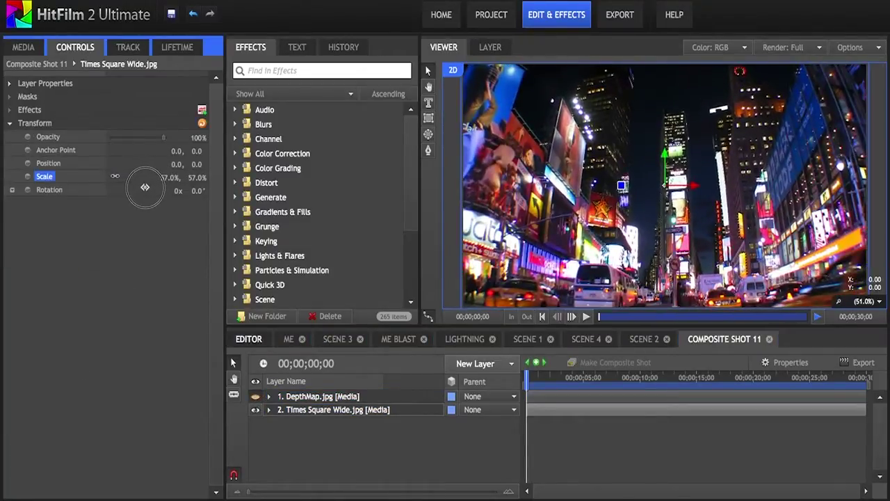
pyautogui.click(322, 397)
pyautogui.click(256, 397)
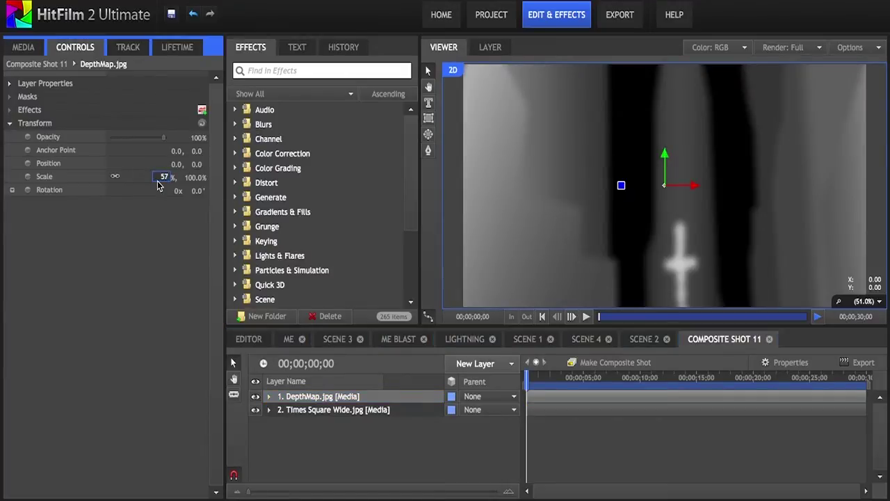
pyautogui.press('Return')
# Step: Hide the depth map and apply the Displacement effect to the Times Square Wide layer
pyautogui.click(569, 438)
pyautogui.click(256, 398)
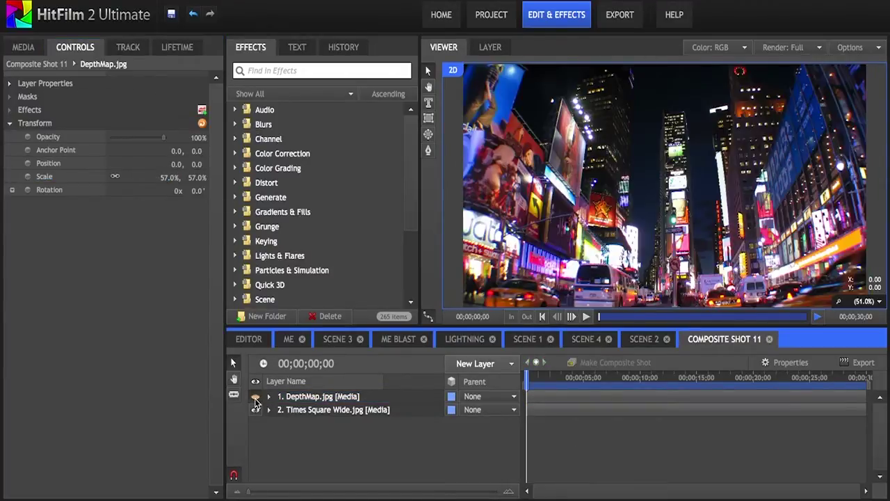
pyautogui.click(375, 410)
pyautogui.click(294, 70)
pyautogui.write('displa')
pyautogui.moveTo(310, 123); pyautogui.dragTo(156, 168)
# Step: Set both maximum horizontal and maximum vertical displacement to 0
pyautogui.click(200, 167)
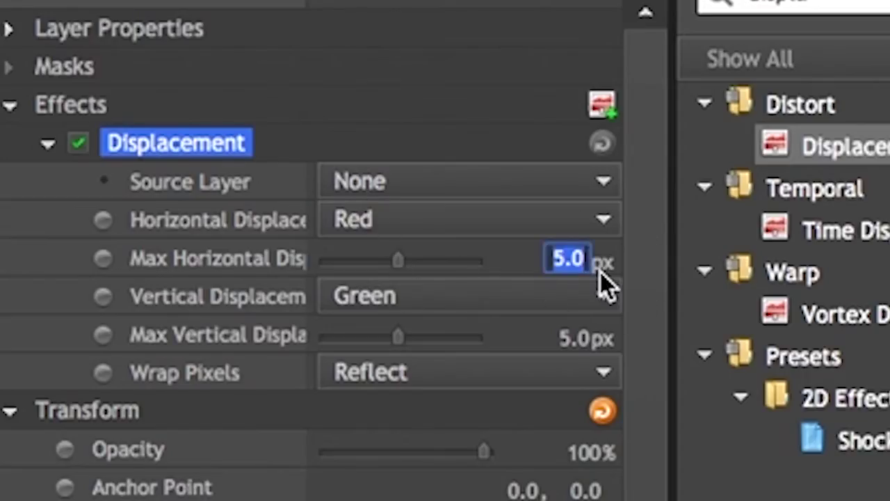
pyautogui.write('0')
pyautogui.press('Return')
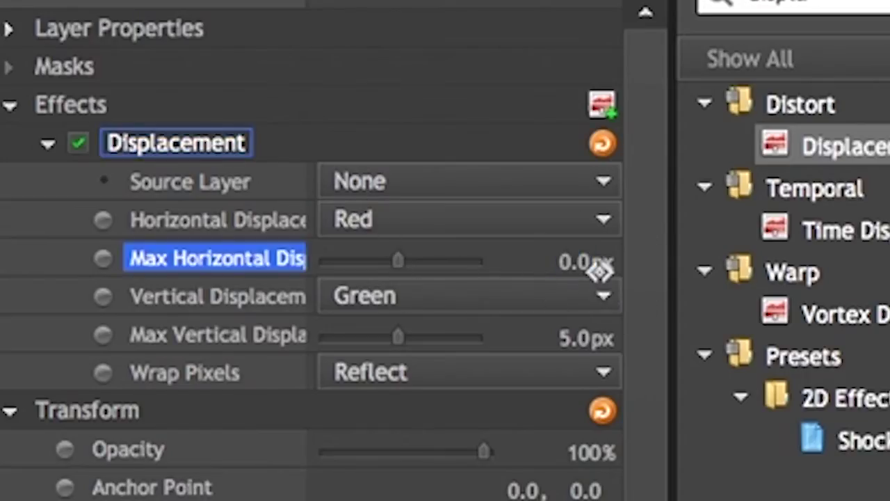
pyautogui.click(587, 329)
pyautogui.write('0')
pyautogui.press('Return')
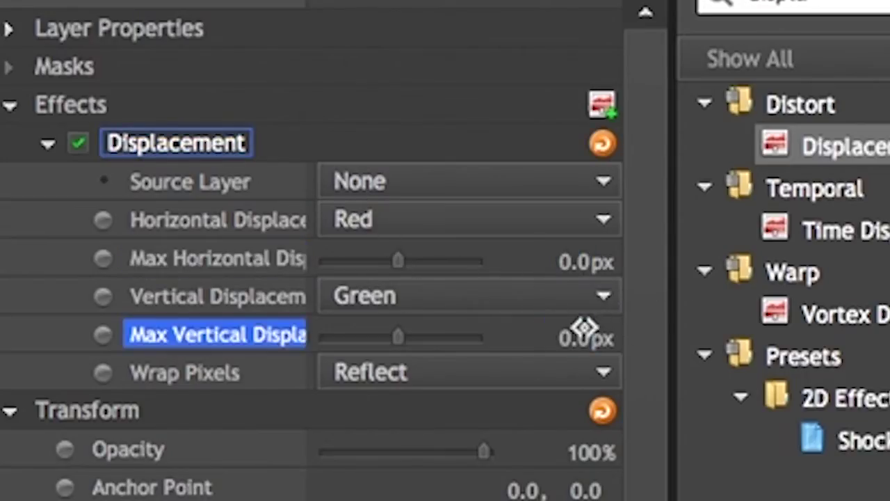
# Step: Keep Red as the horizontal channel, test -73 px horizontal displacement, then reset it to 0
pyautogui.click(409, 220)
pyautogui.click(438, 229)
pyautogui.moveTo(574, 259); pyautogui.dragTo(468, 303)
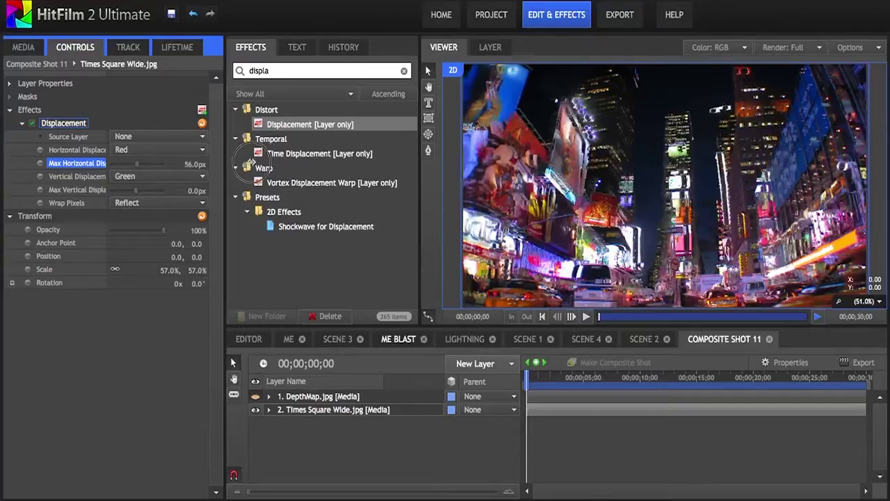
pyautogui.moveTo(159, 179); pyautogui.dragTo(203, 183)
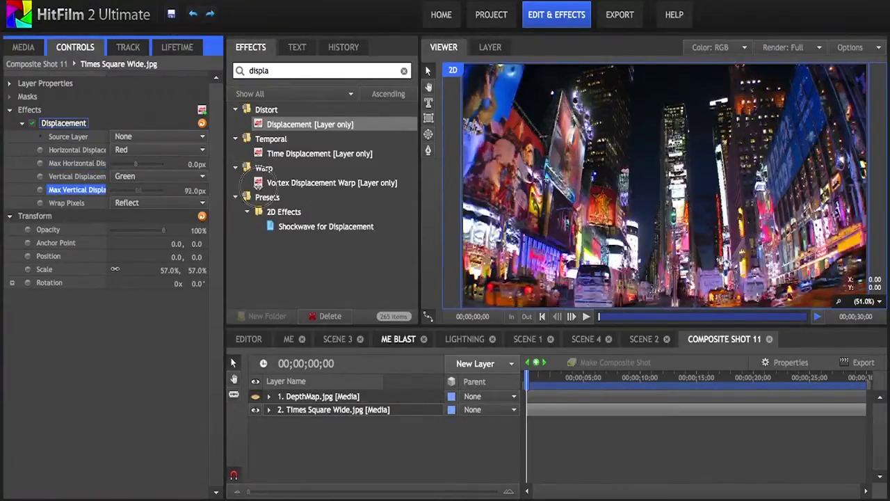
# Step: Point Displacement at 1. DepthMap.jpg, use Luminance for both directions, and set max horizontal displacement to 184 px
pyautogui.click(158, 136)
pyautogui.click(169, 152)
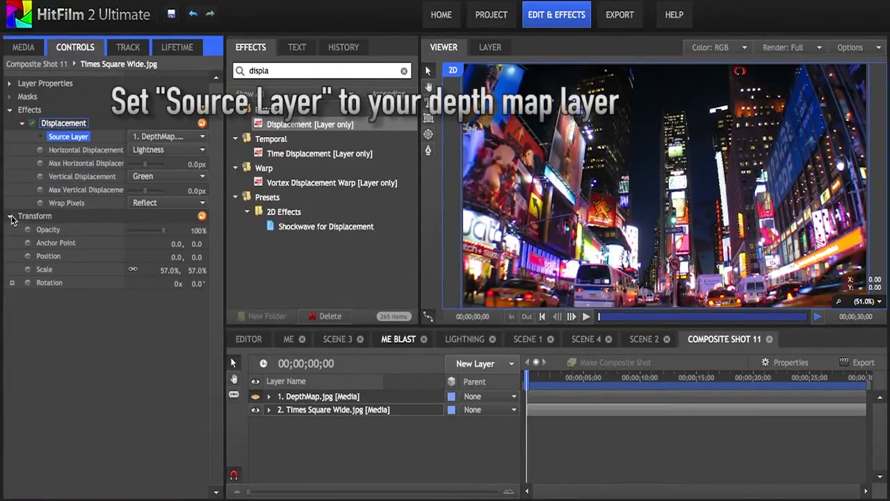
pyautogui.click(257, 398)
pyautogui.click(174, 150)
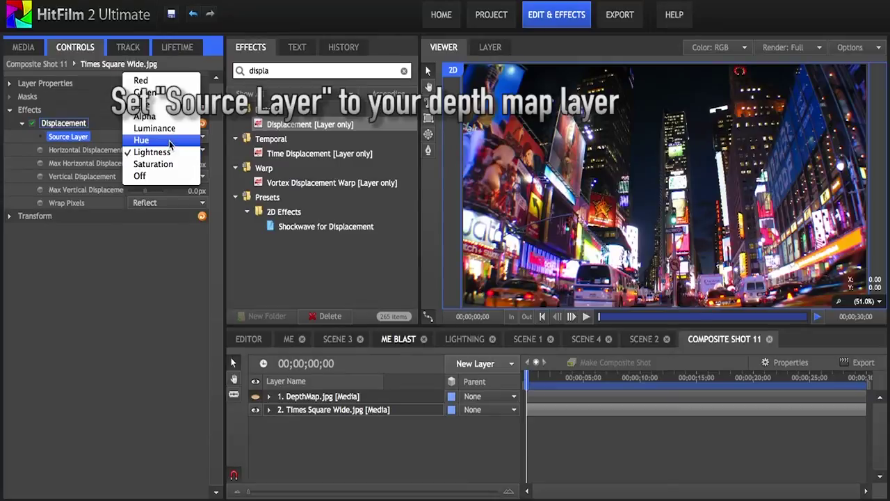
pyautogui.click(149, 123)
pyautogui.click(255, 395)
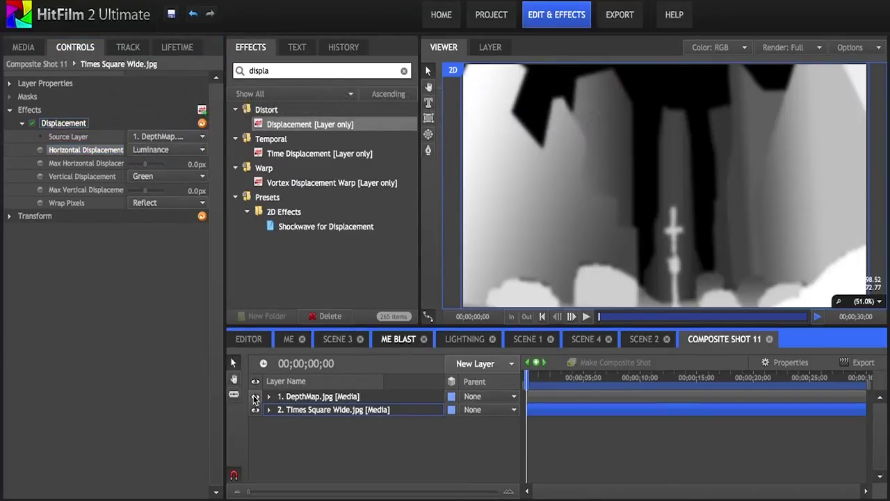
pyautogui.click(255, 396)
pyautogui.click(167, 183)
pyautogui.click(169, 214)
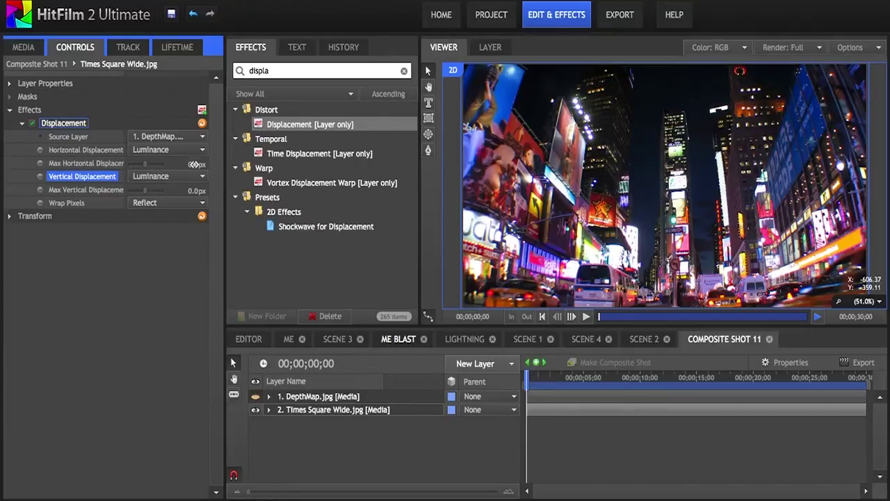
pyautogui.moveTo(195, 164); pyautogui.dragTo(317, 155)
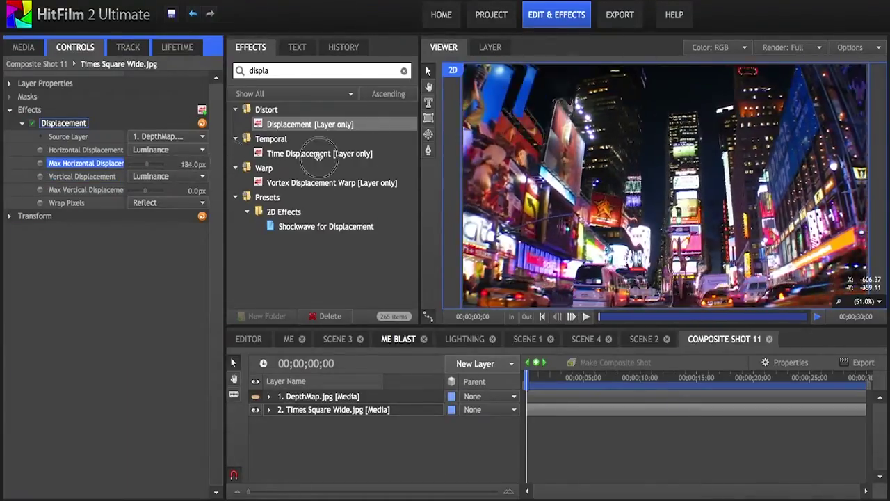